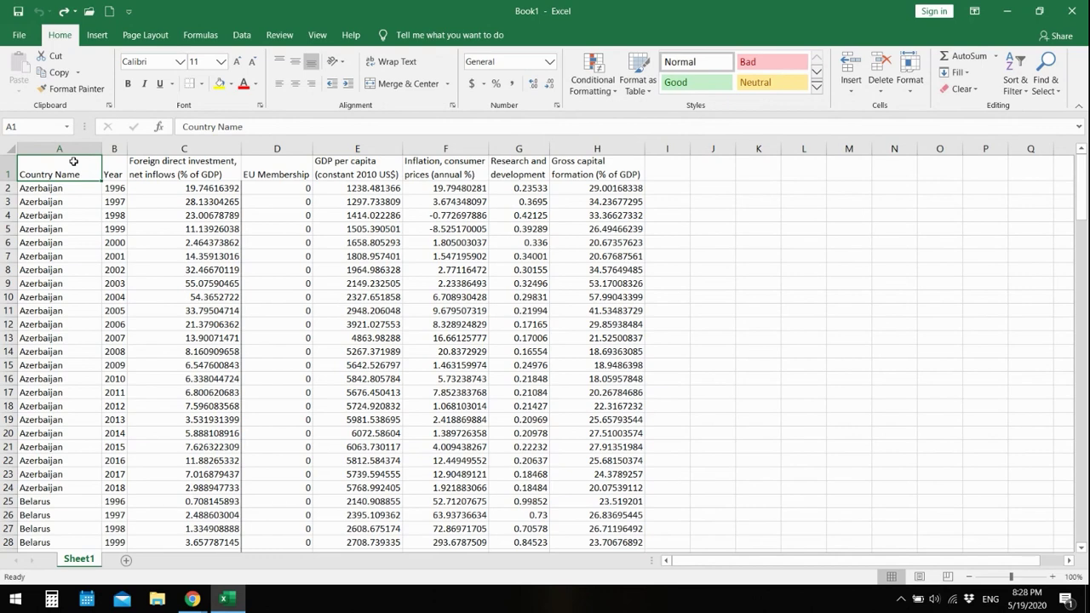
Rename the column C header to "Hapiness" and the column D header to "is alcohol legal?"
left_click(155, 169)
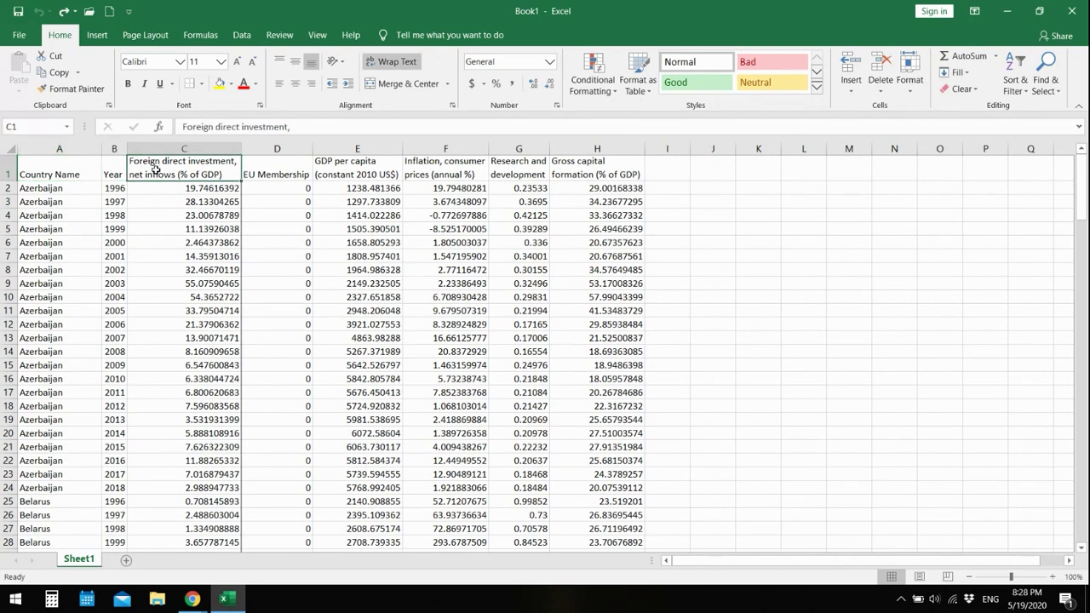
type("Hapiness")
key("Tab")
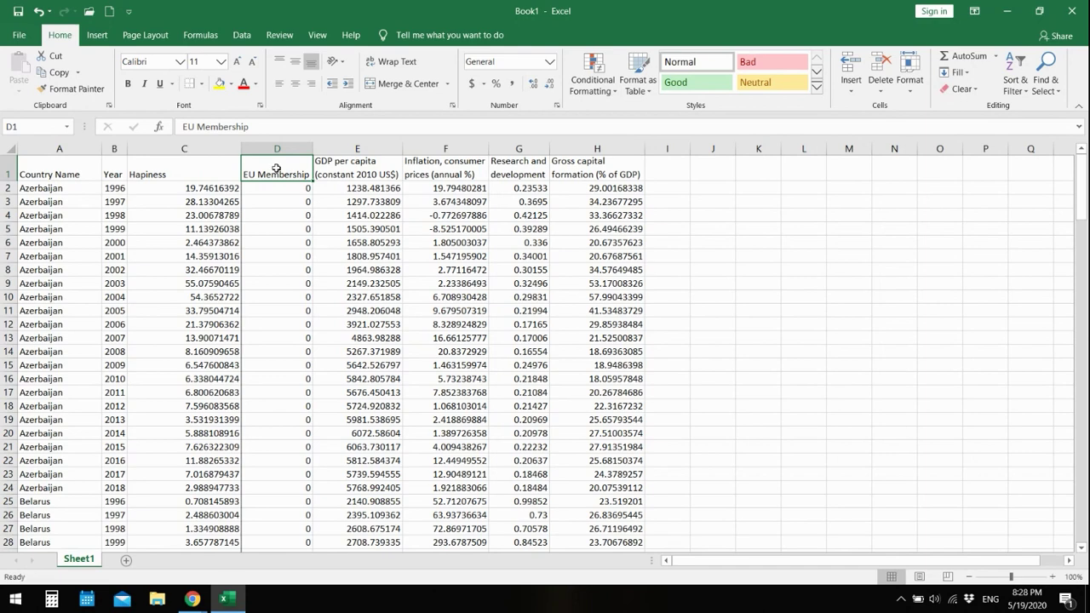
type("is a")
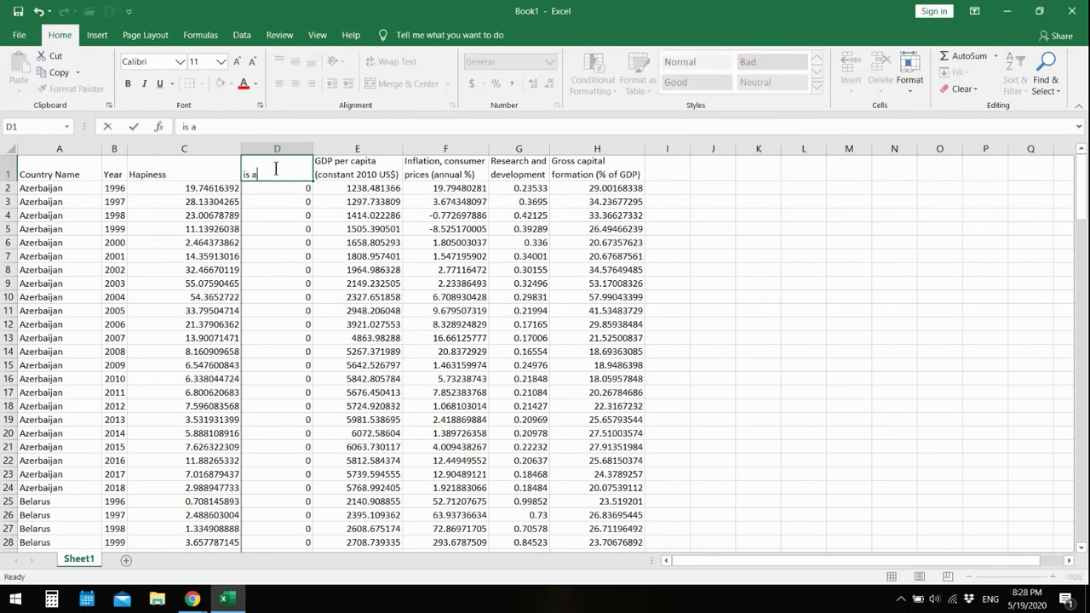
type("lcohol legal?")
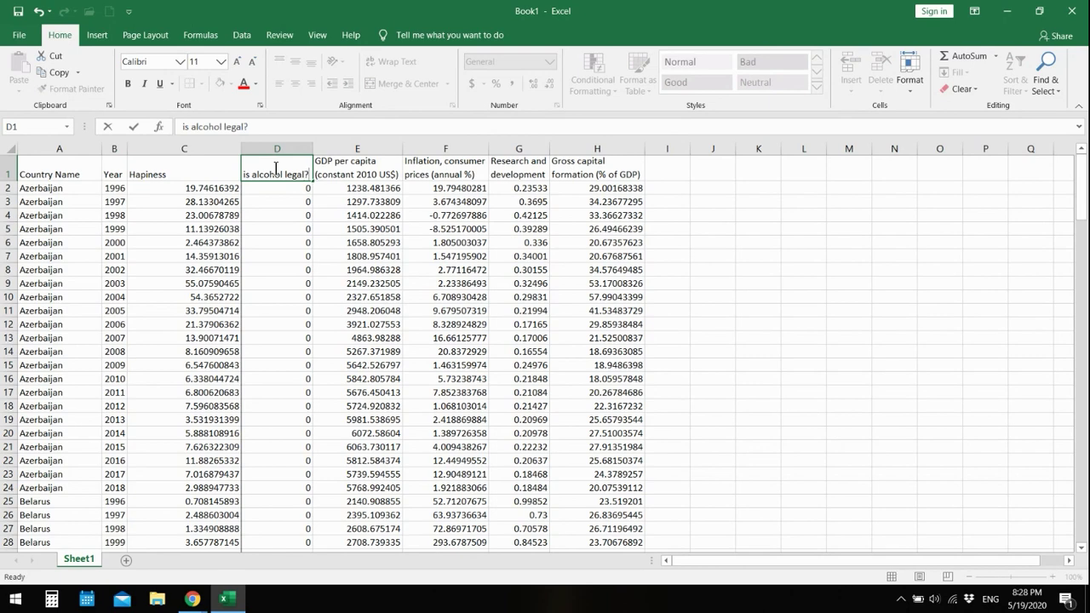
key("Tab")
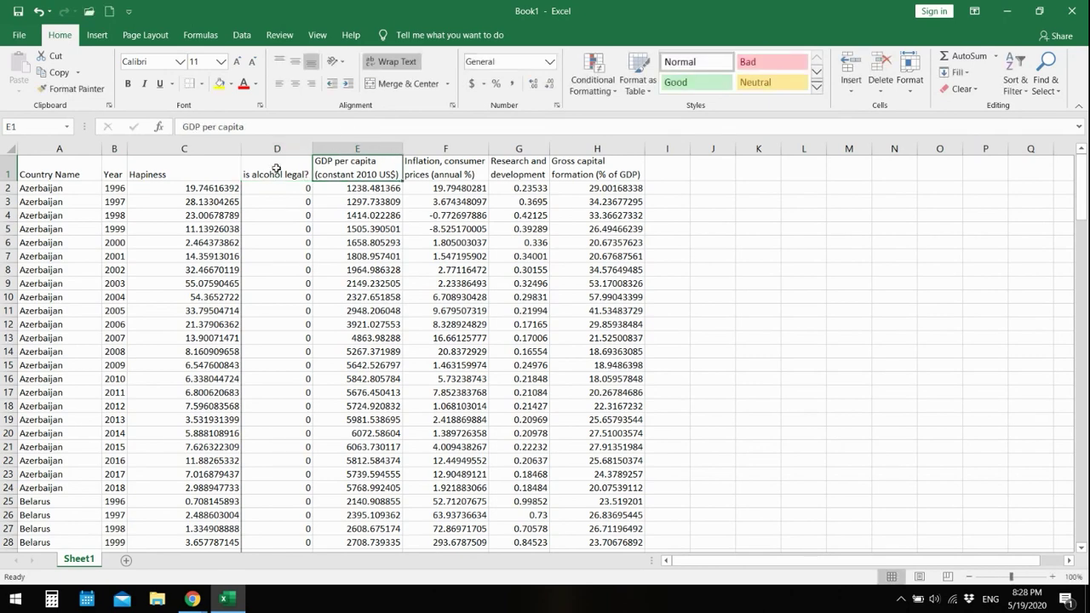
Change the GDP per capita header in E1 to "kittens per capita"
type("kittens ")
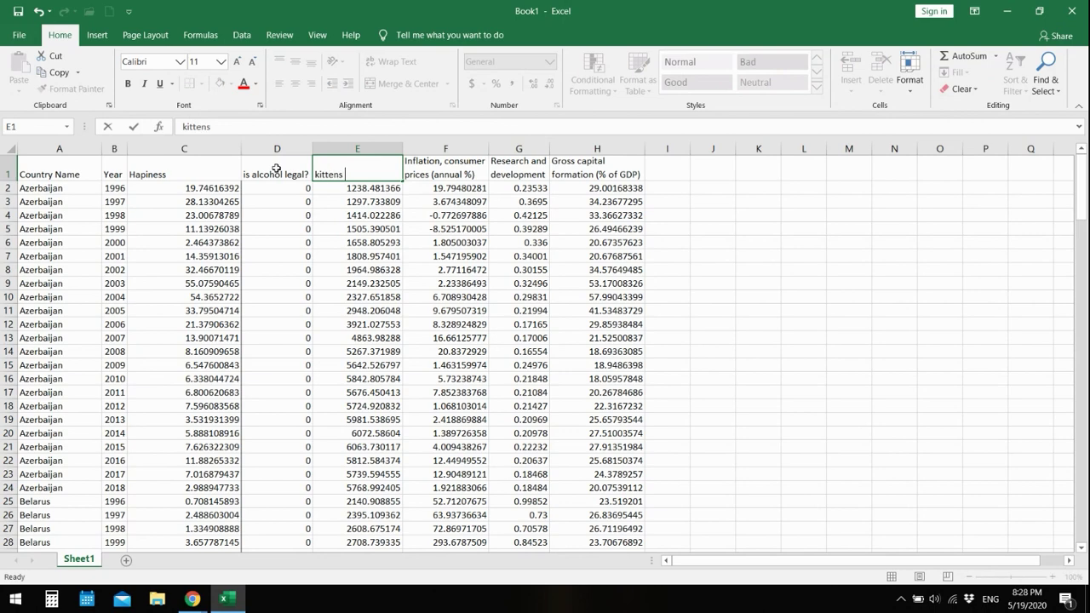
type("per capita")
key("Tab")
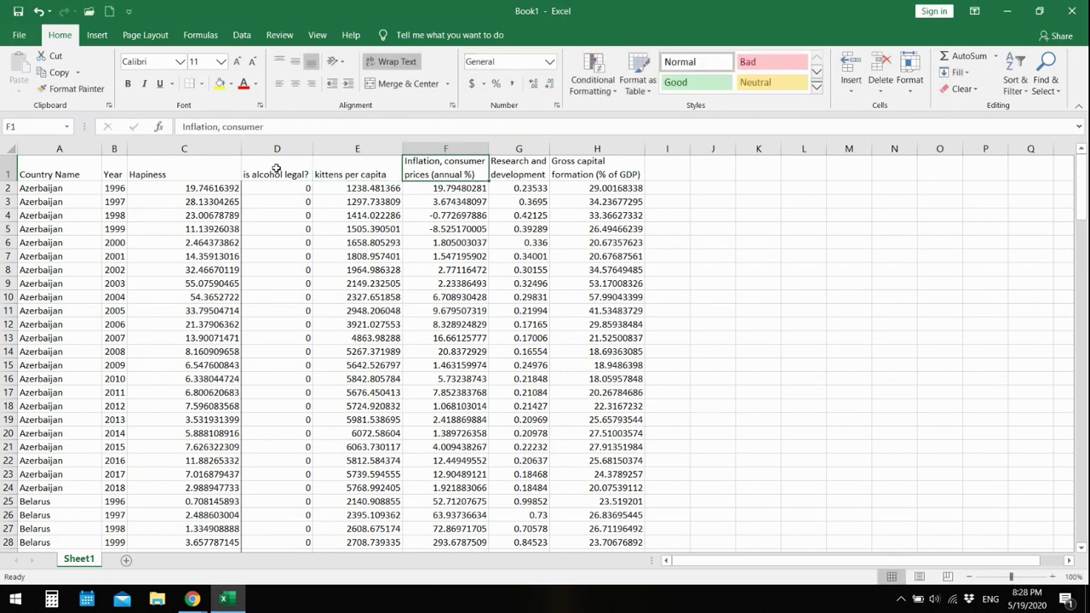
Replace the inflation header in F1 with "% change in icecream consumption"
type("% change")
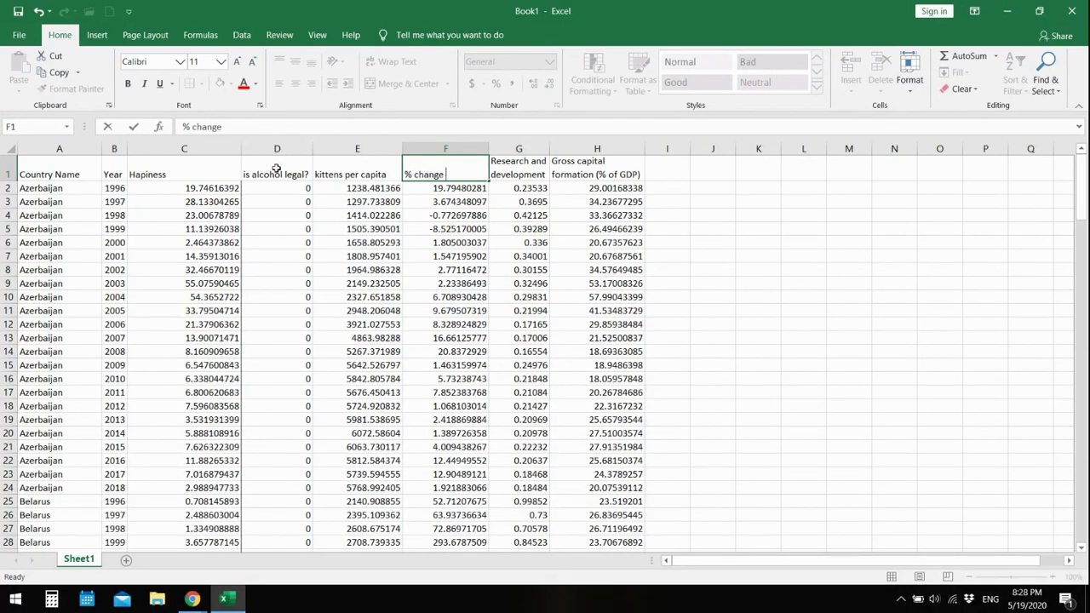
type(" in icecream")
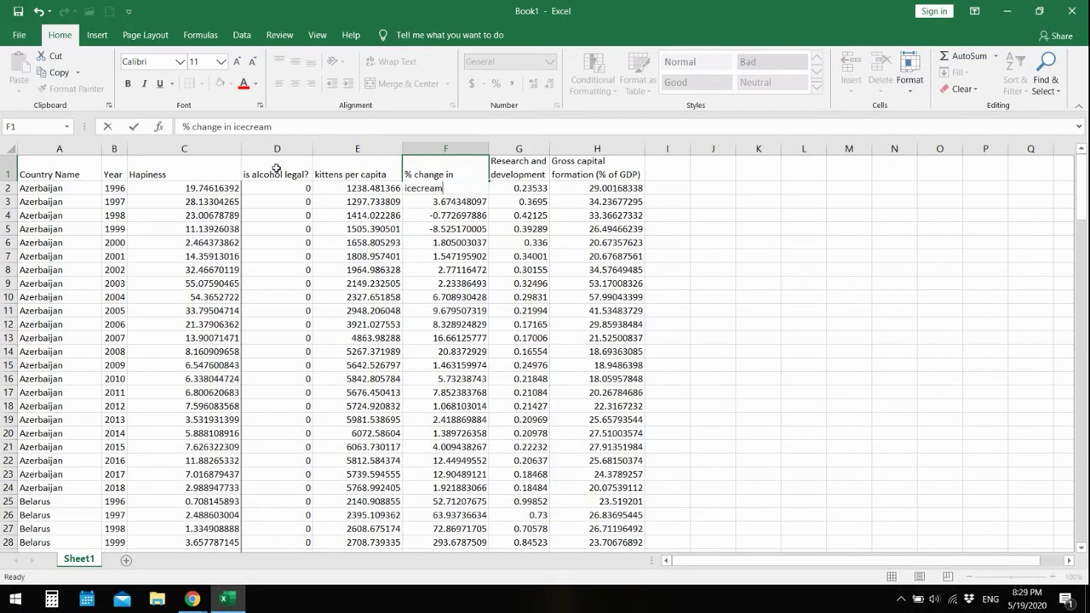
type(" consump")
key("BackSpace")
key("BackSpace")
key("BackSpace")
type("umption")
key("Tab")
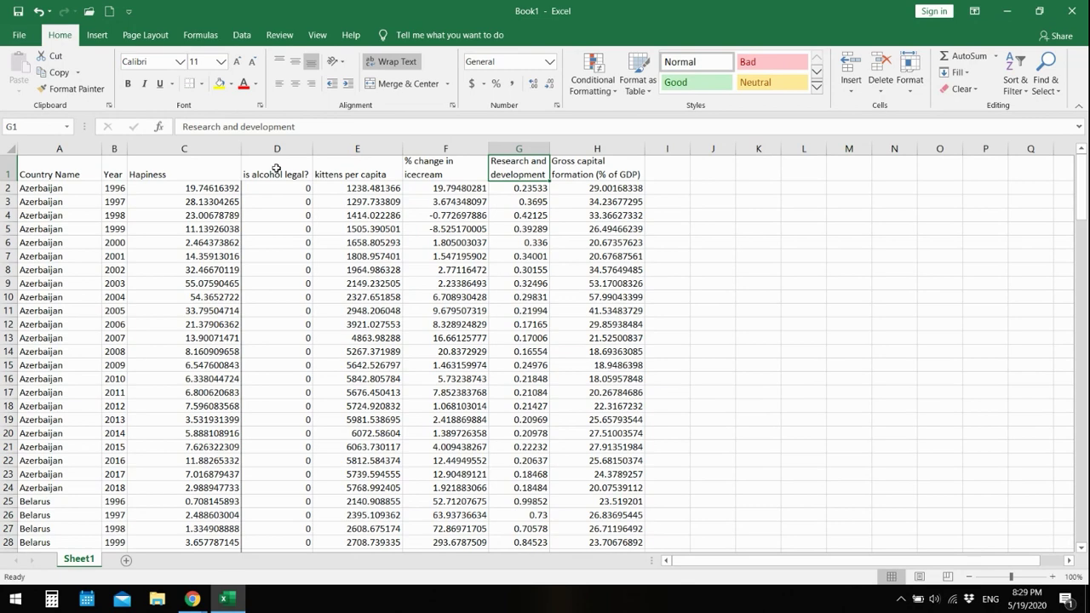
Replace the research and development header in G1 with "chocolate consumption"
type("chocolate c")
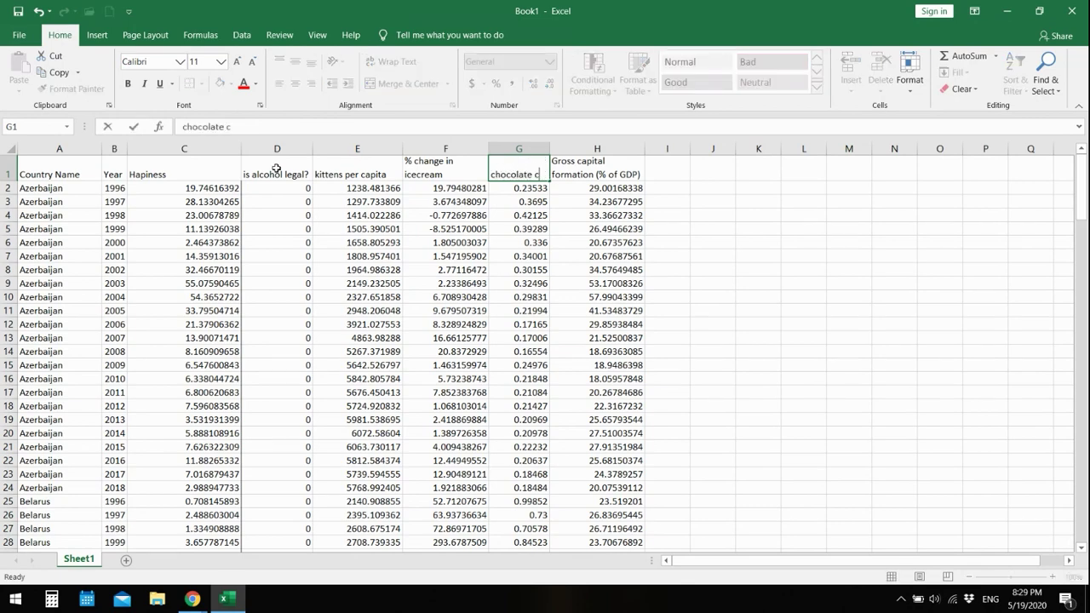
type("onsump")
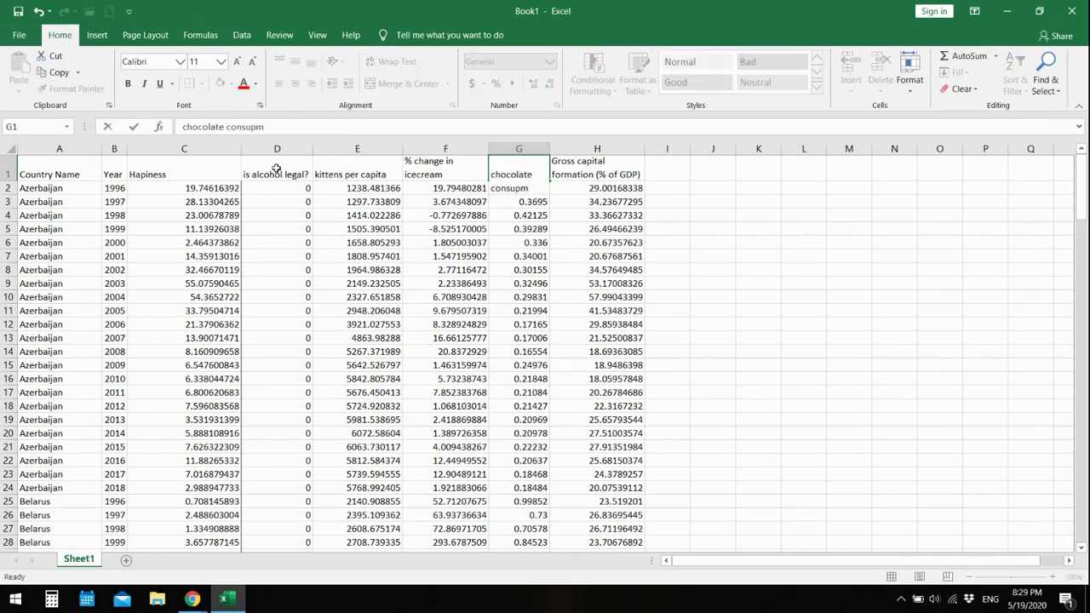
key("BackSpace")
key("BackSpace")
type("mption")
key("Tab")
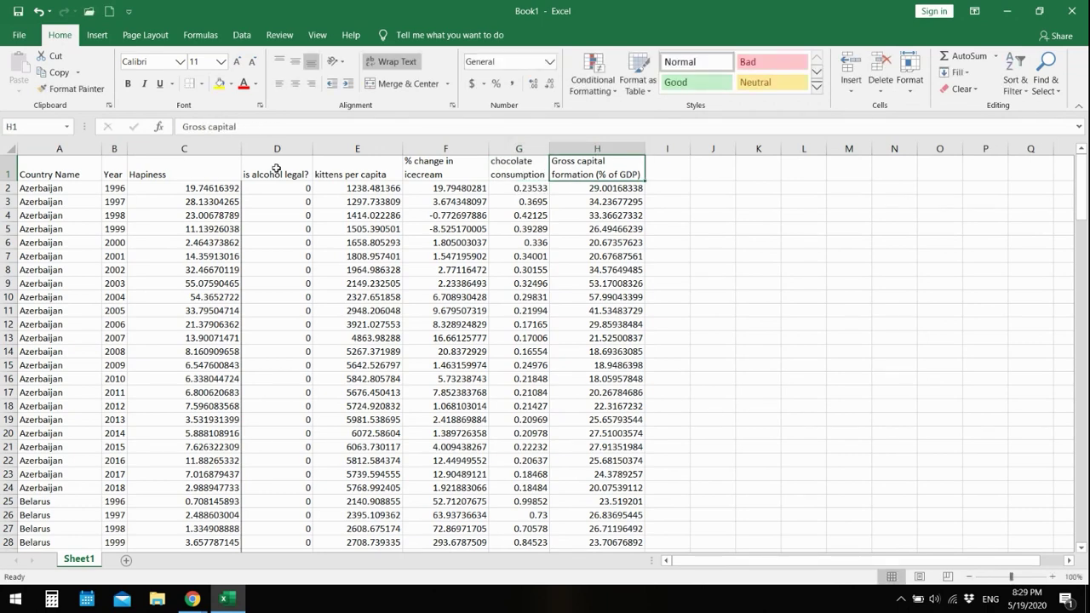
Replace the gross capital formation header in H1 with "puppies per square kilometer"
type("puppies per ")
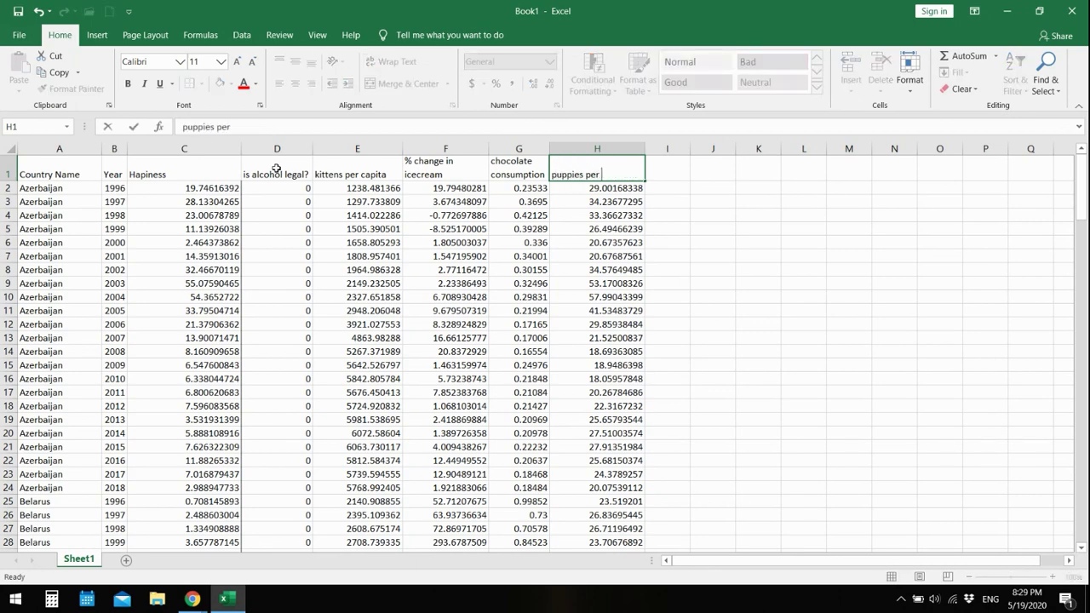
type("square kilometer")
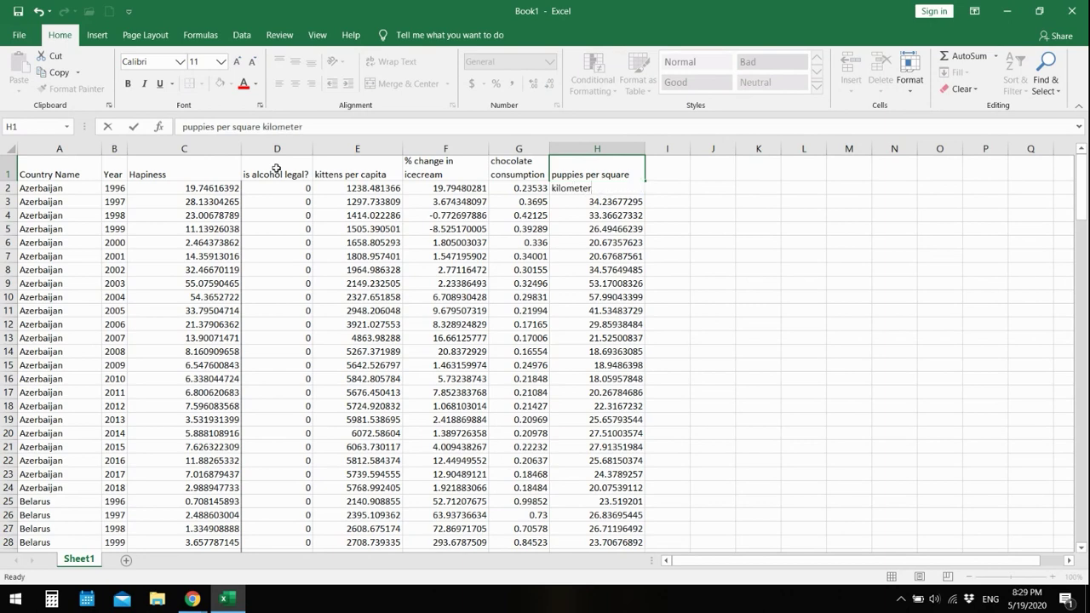
left_click(257, 187)
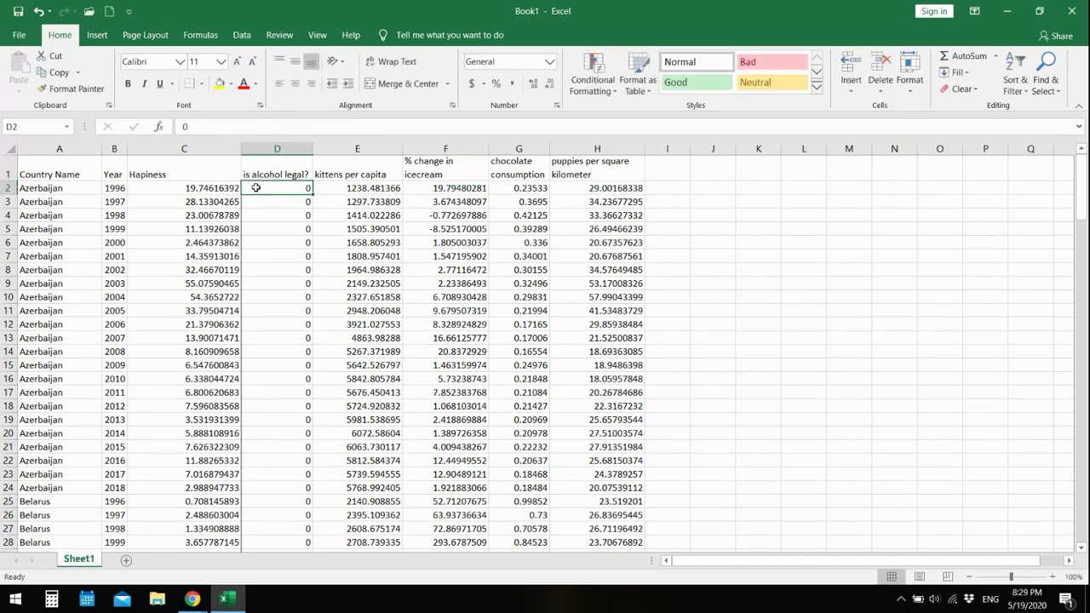
Start a MegaStat regression analysis with the Hapiness column, C1:C169 on Sheet1, as the dependent variable
left_click(88, 171)
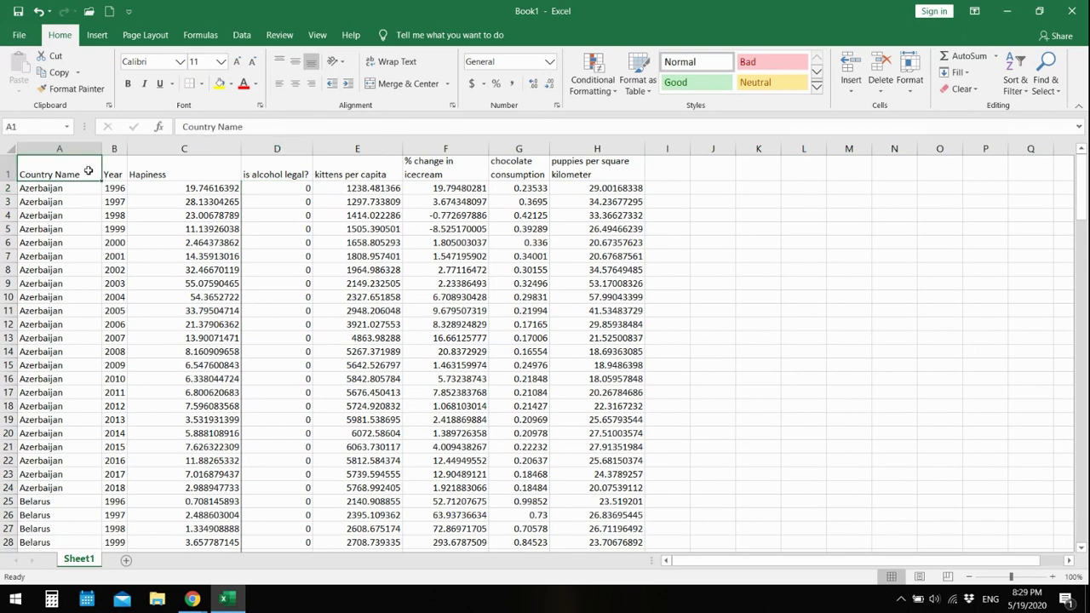
left_click(241, 34)
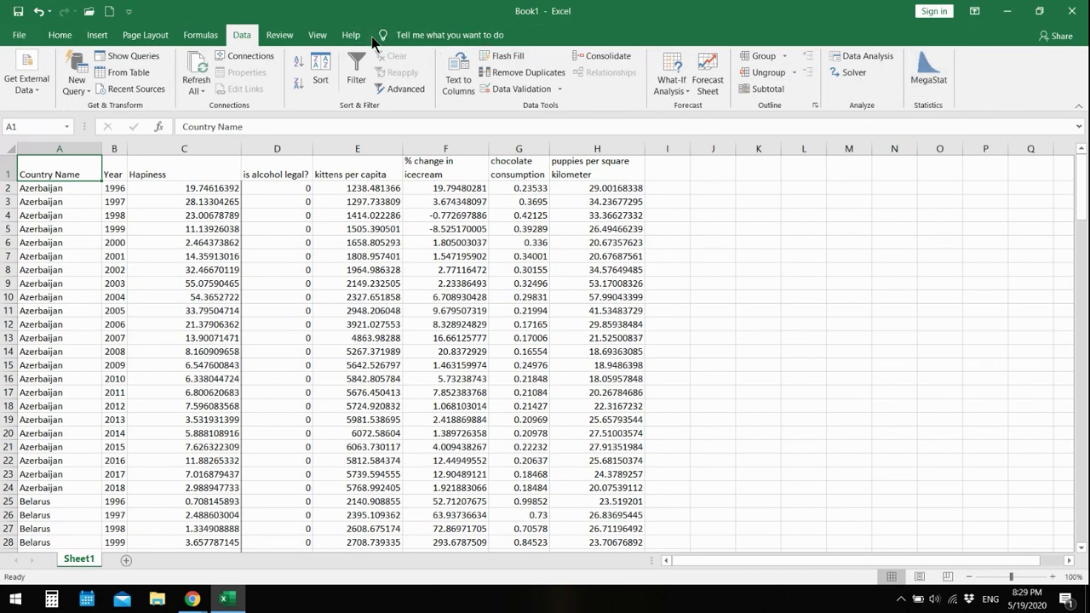
left_click(919, 85)
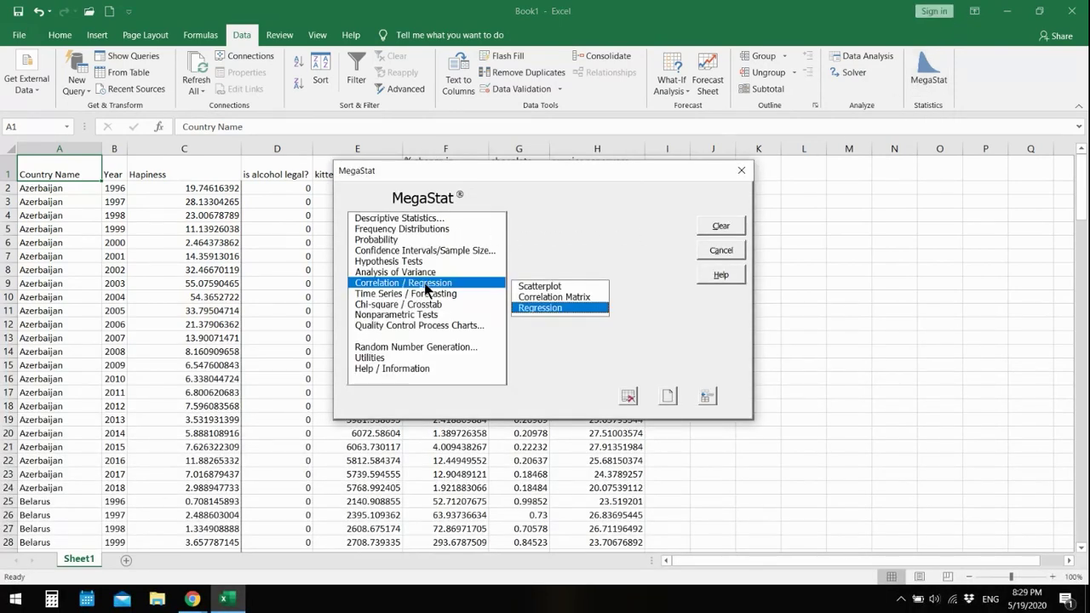
left_click(532, 310)
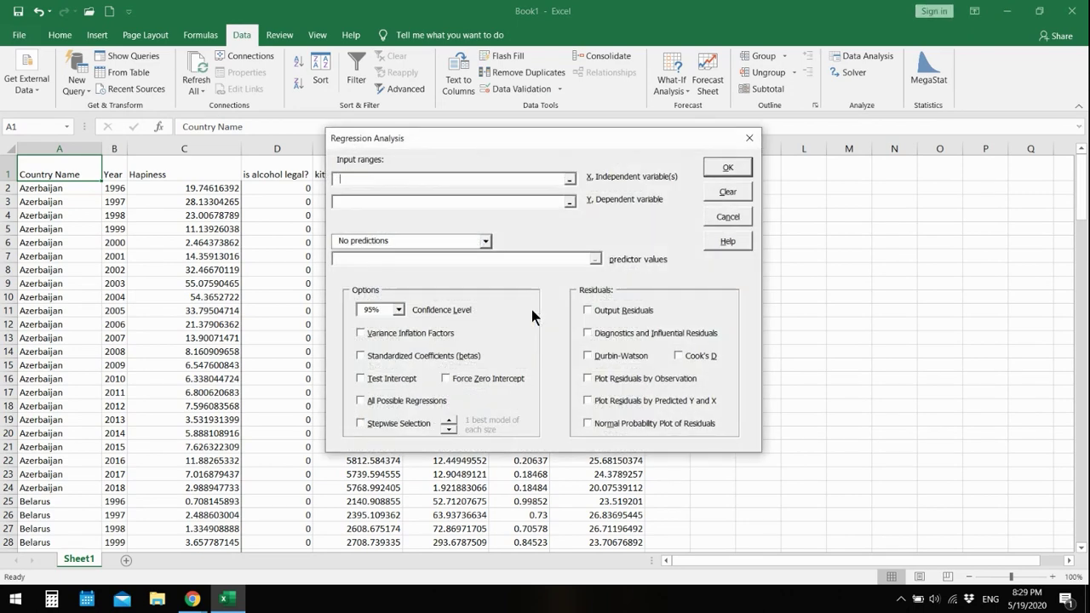
left_click(569, 202)
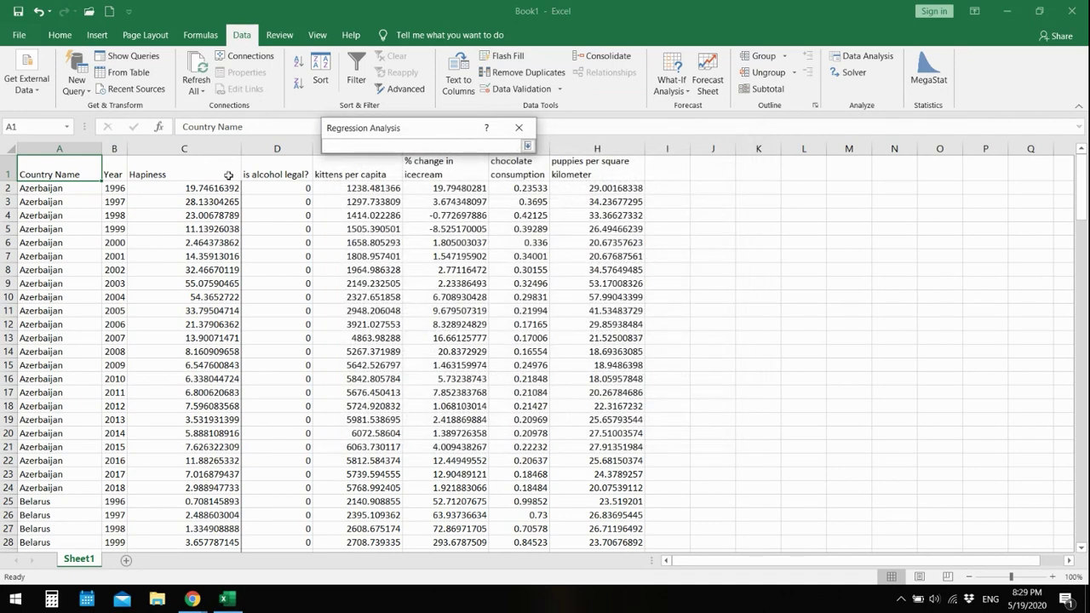
left_click(202, 170)
left_click_drag(202, 178, 213, 486)
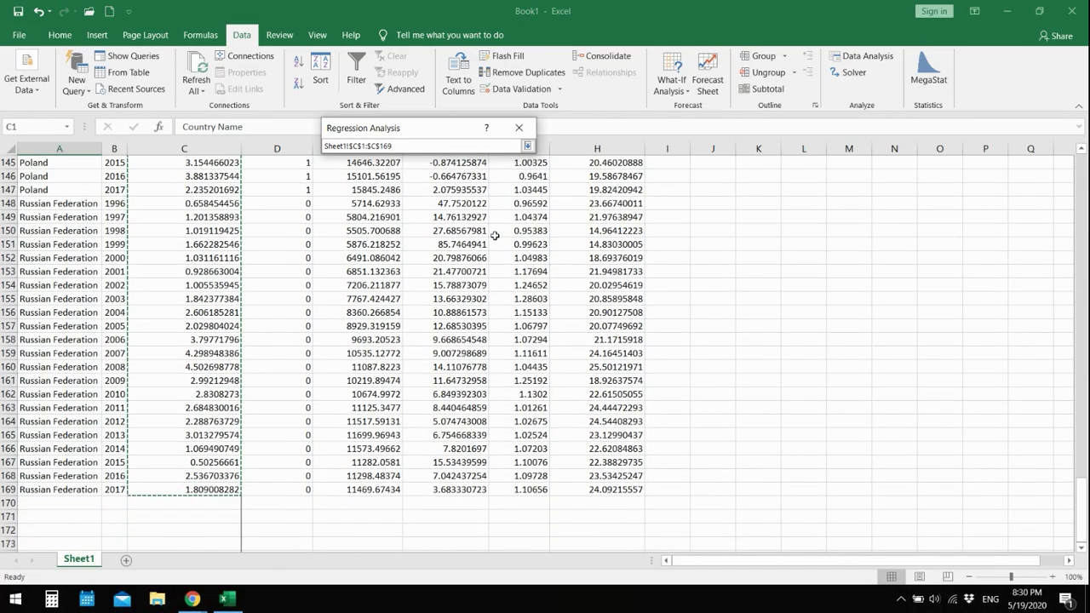
left_click(528, 145)
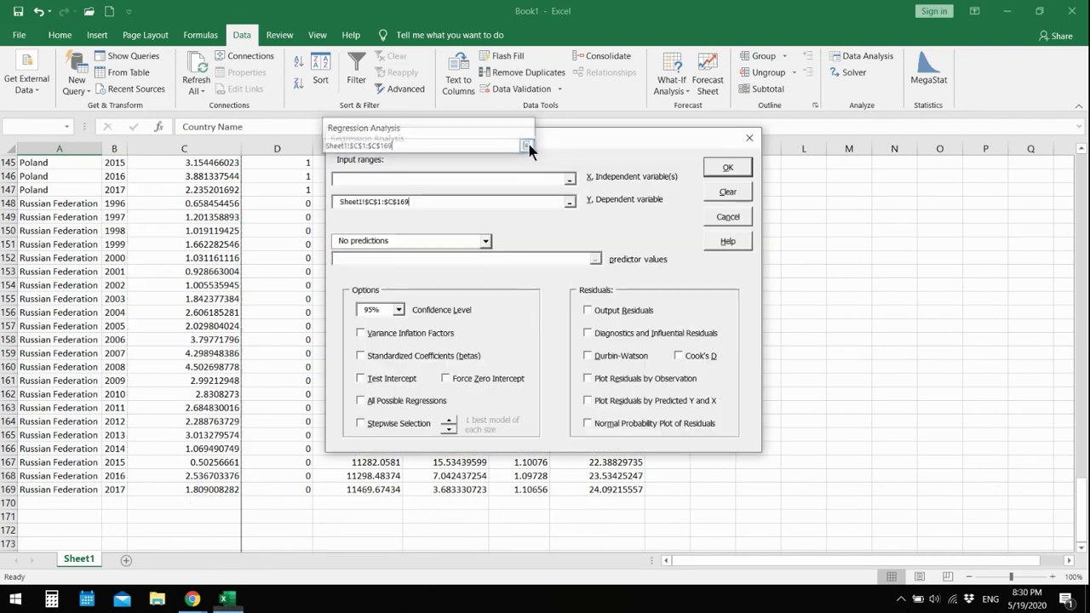
Set the independent variables to D1:H169 on Sheet1, including the headers, and run the regression without predictions at 95% confidence
left_click(569, 179)
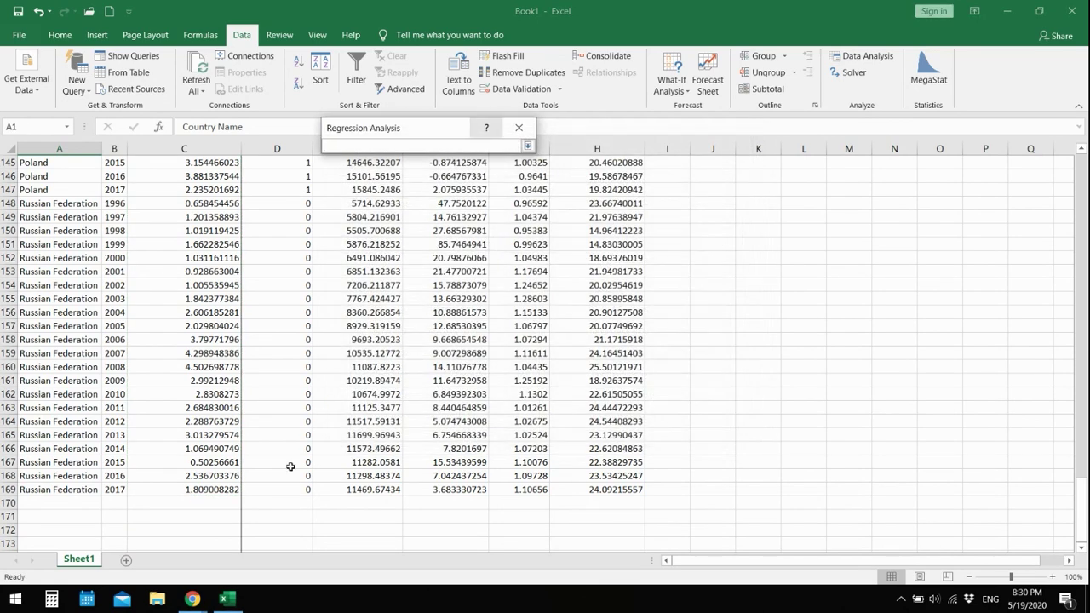
left_click_drag(284, 488, 603, 167)
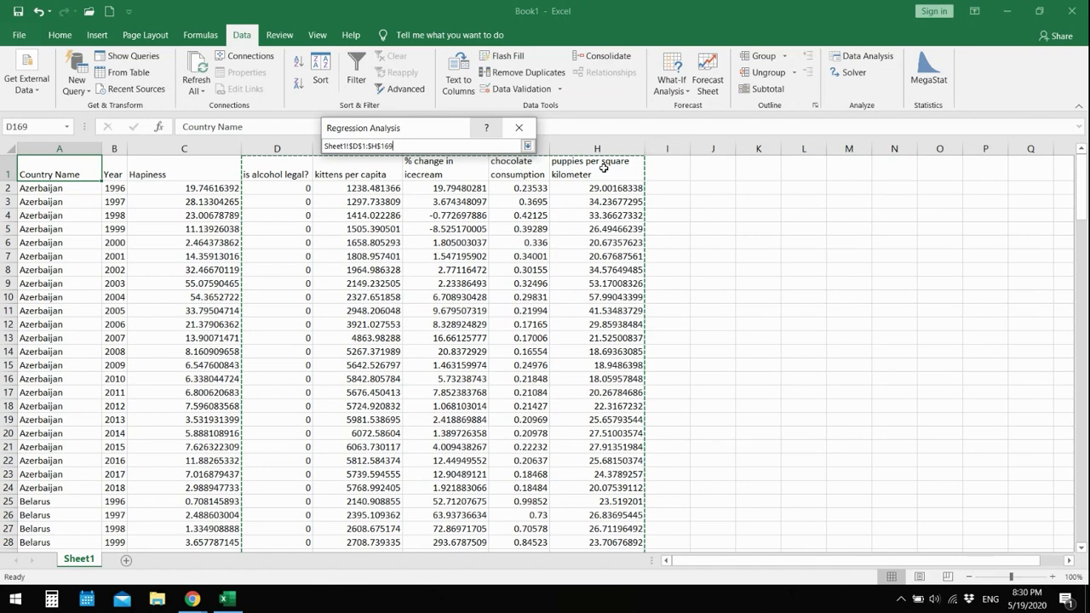
left_click(527, 145)
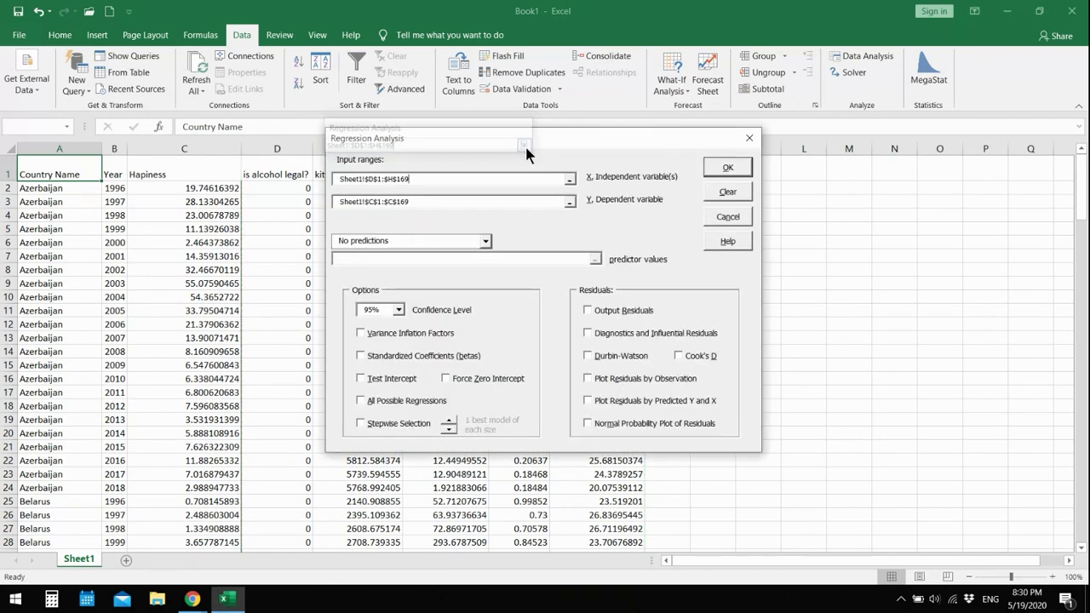
left_click_drag(519, 141, 793, 168)
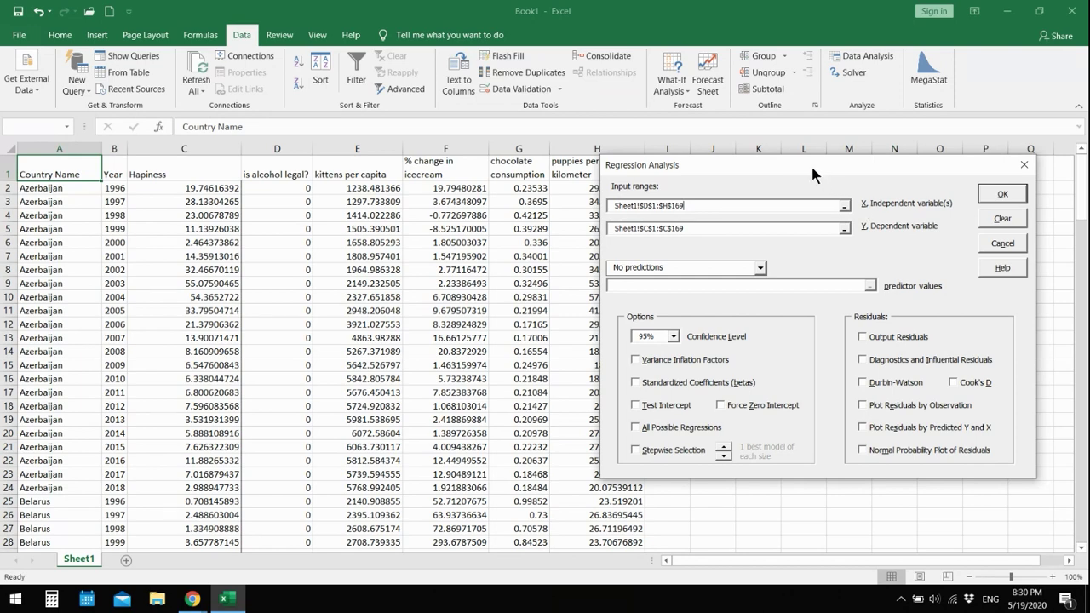
left_click_drag(807, 167, 877, 189)
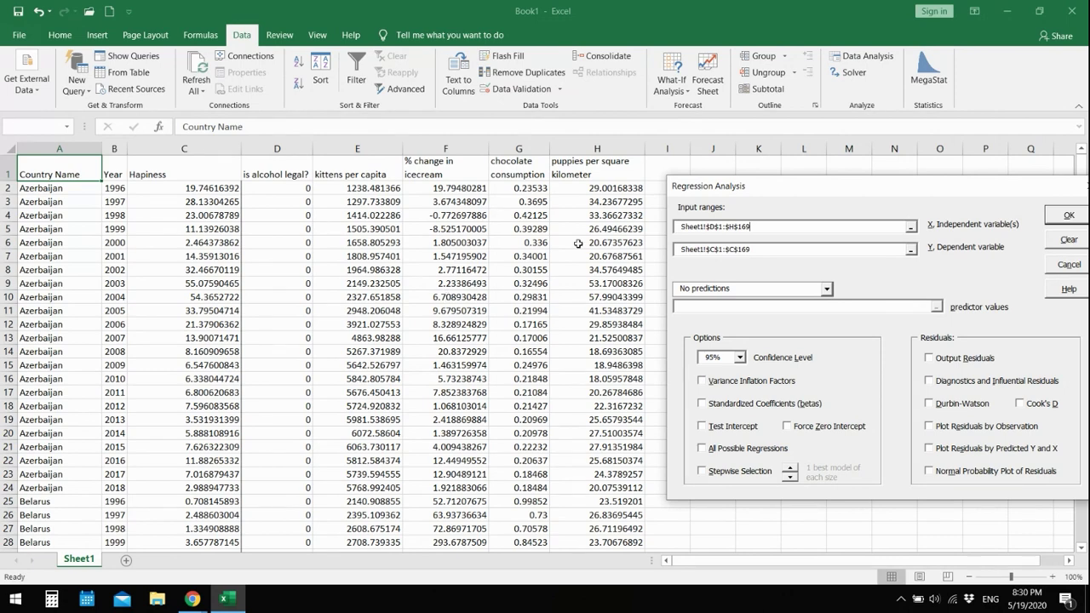
left_click_drag(938, 189, 723, 160)
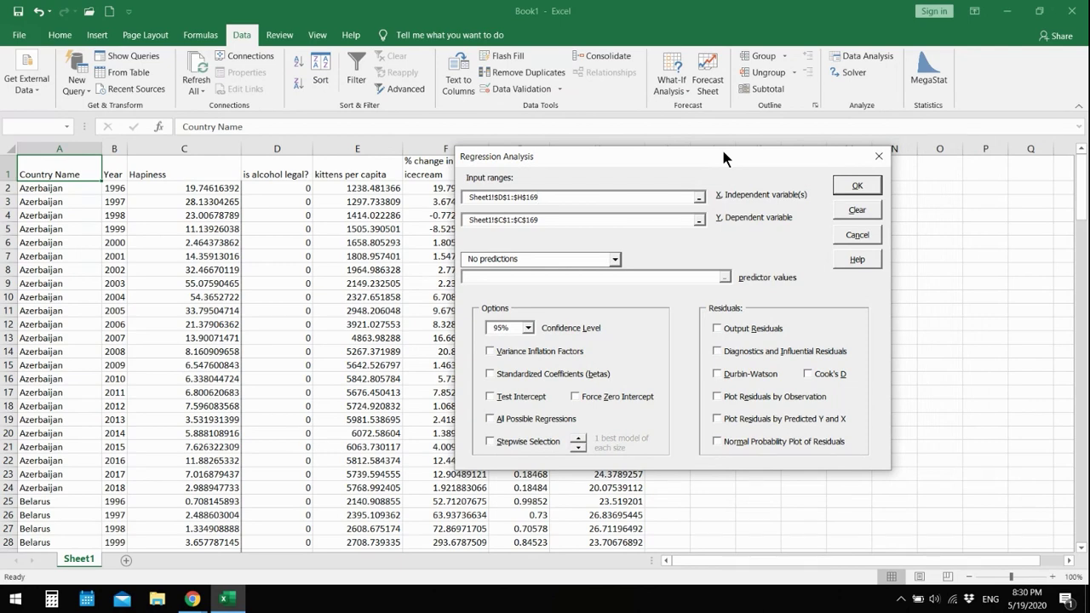
left_click(856, 185)
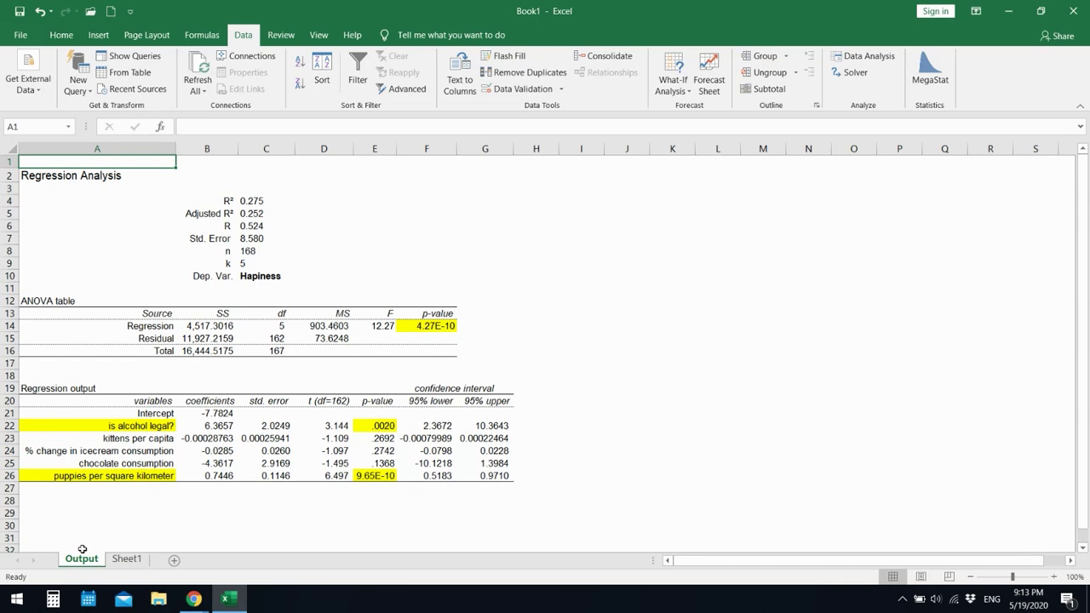
Examine the regression output, including the ANOVA table and the variables' coefficients, standard errors and p-values
scroll(82, 545, "down", 5)
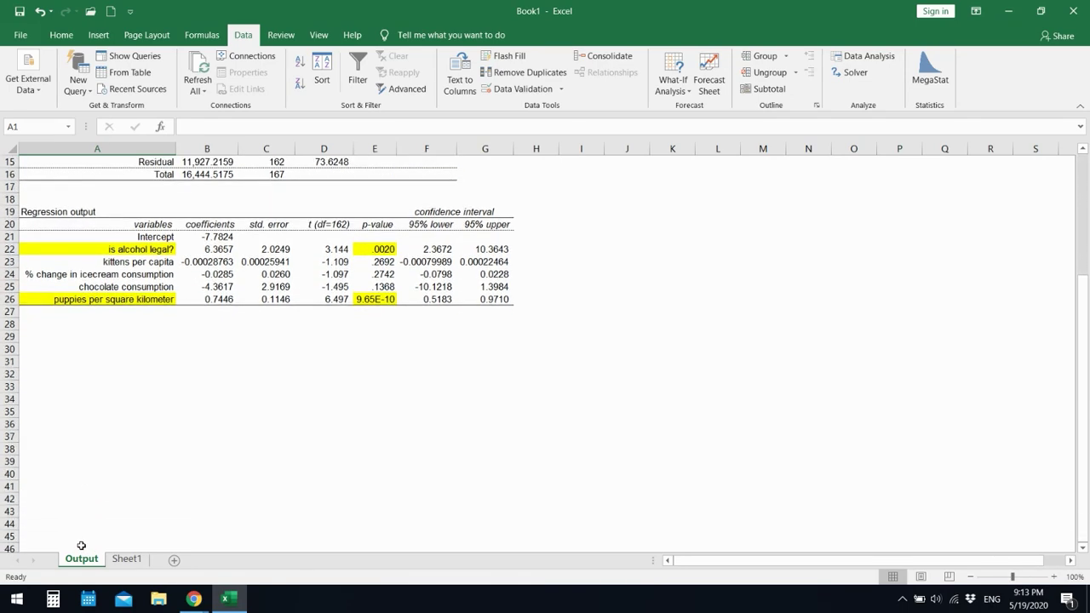
scroll(123, 504, "up", 5)
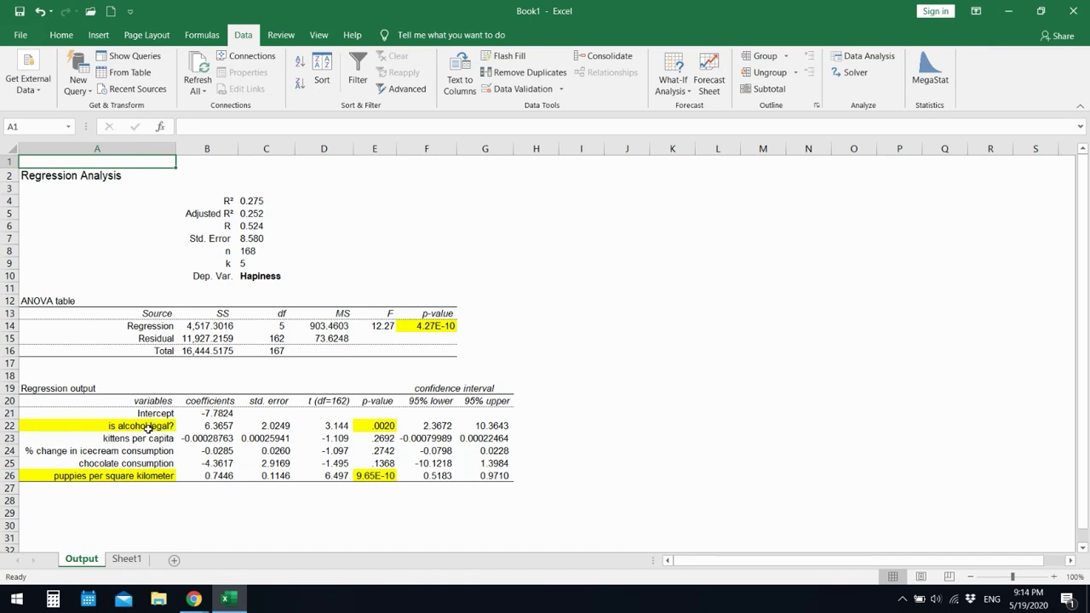
left_click(109, 426)
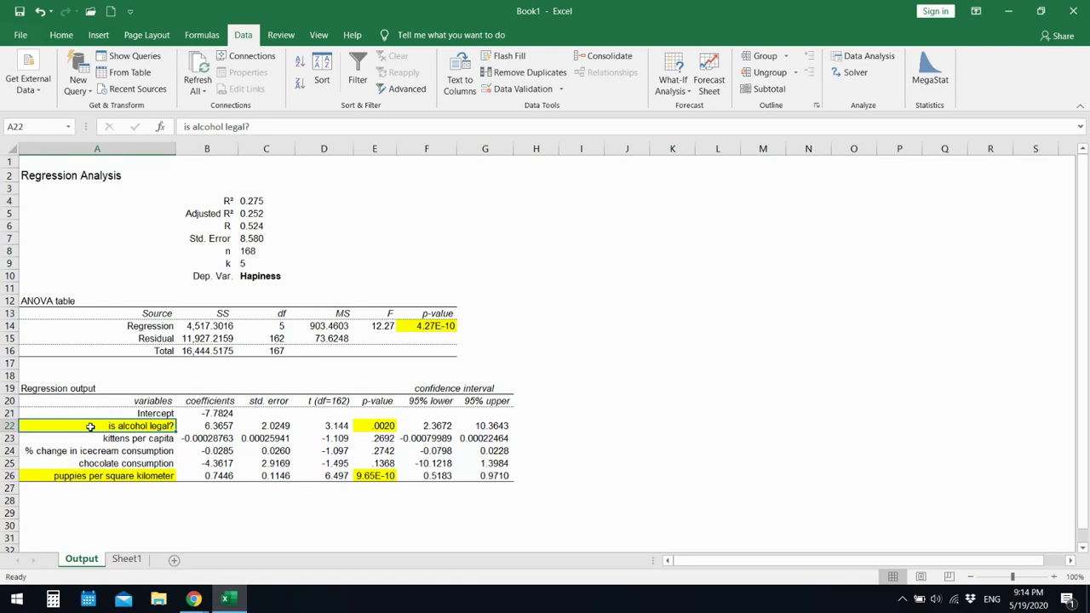
left_click(192, 404)
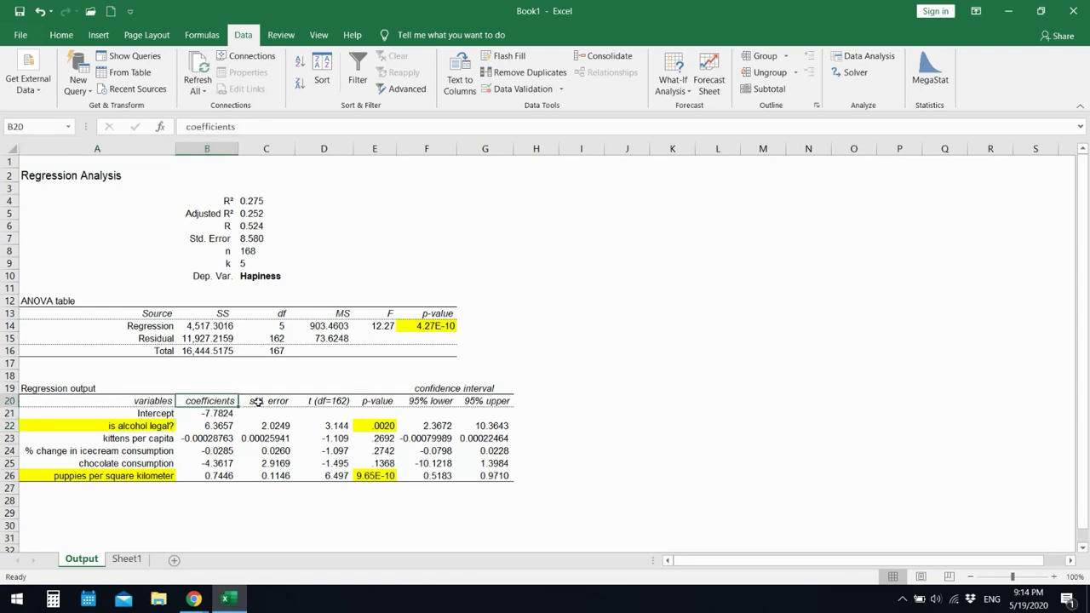
left_click(256, 402)
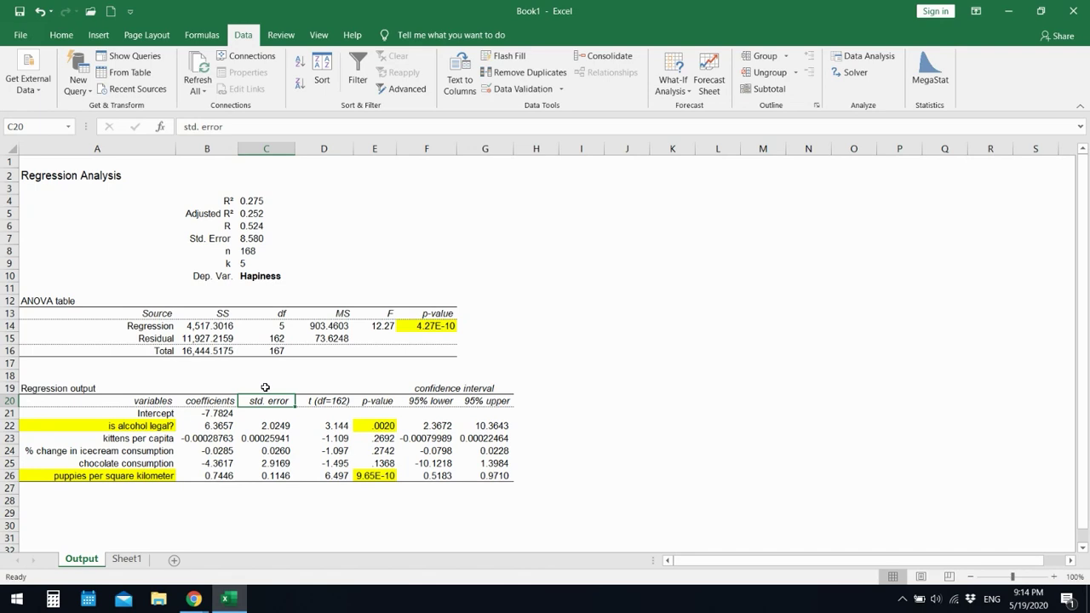
Open MegaStat's regression analysis settings again from the Output sheet
left_click(931, 85)
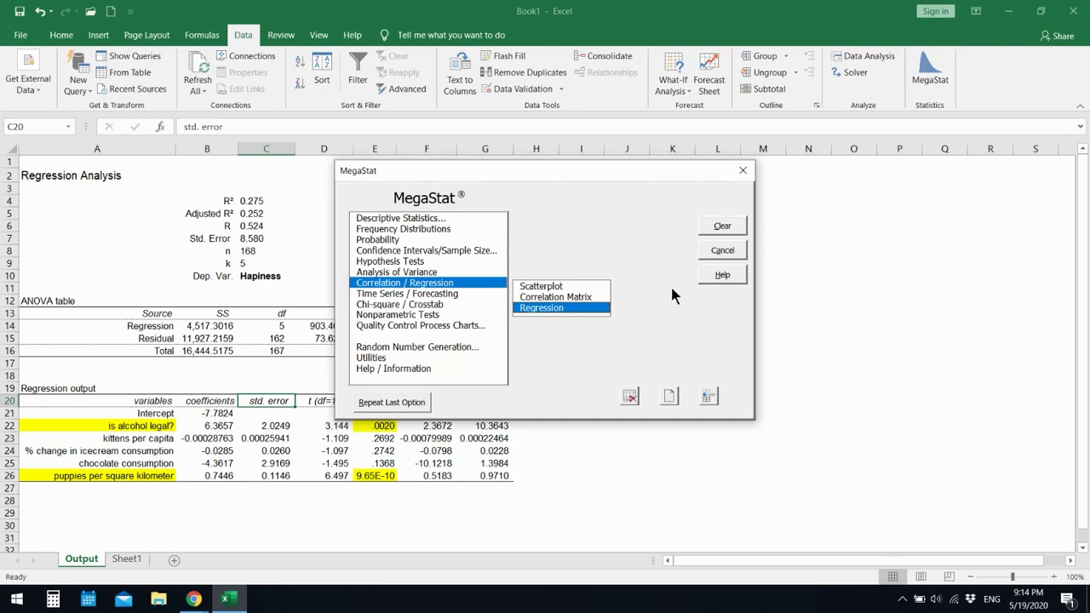
left_click(544, 308)
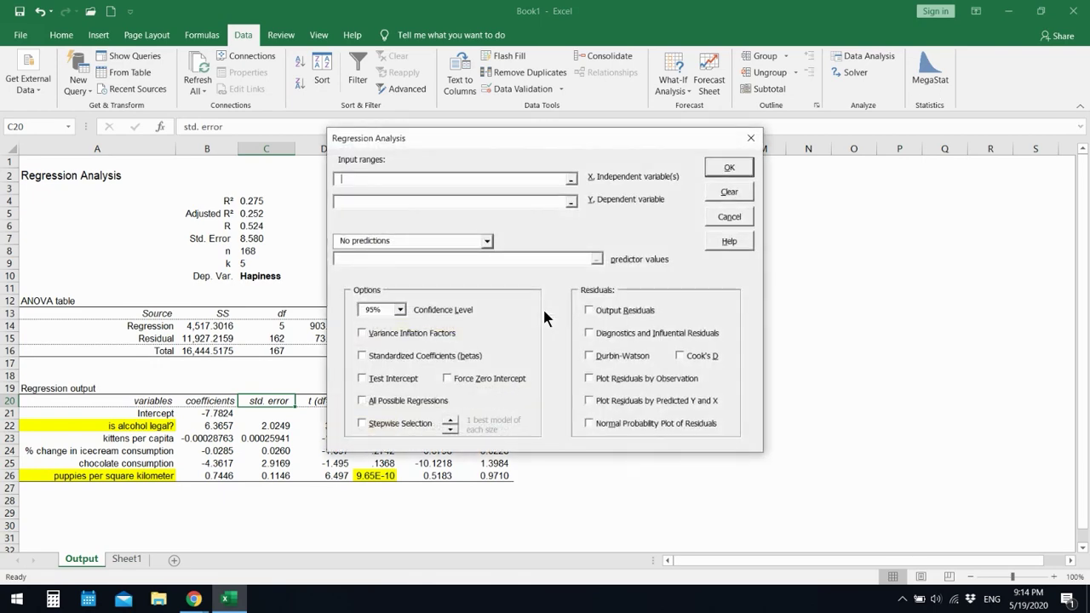